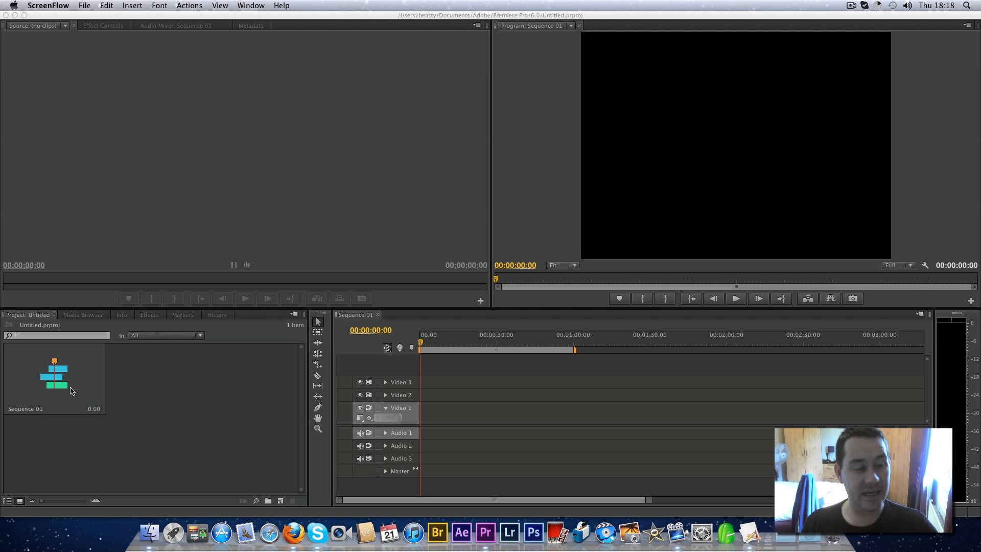
# Import MVI_1827.MOV, MVI_1838.MOV and MVI_1839.MOV from the DUMP1 drive into the project.
pyautogui.doubleClick(166, 385)
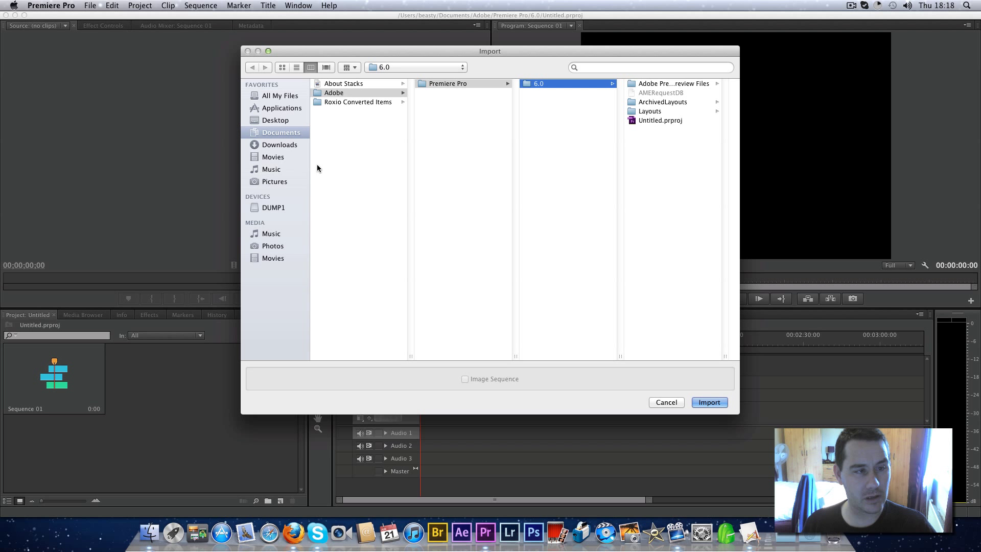
pyautogui.click(263, 208)
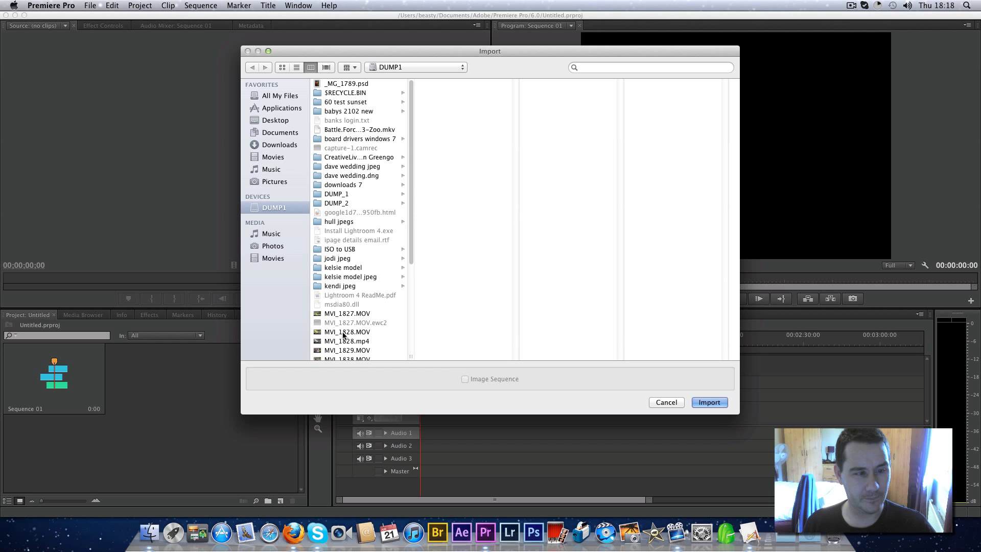
pyautogui.click(338, 314)
pyautogui.scroll(-5, 348, 255)
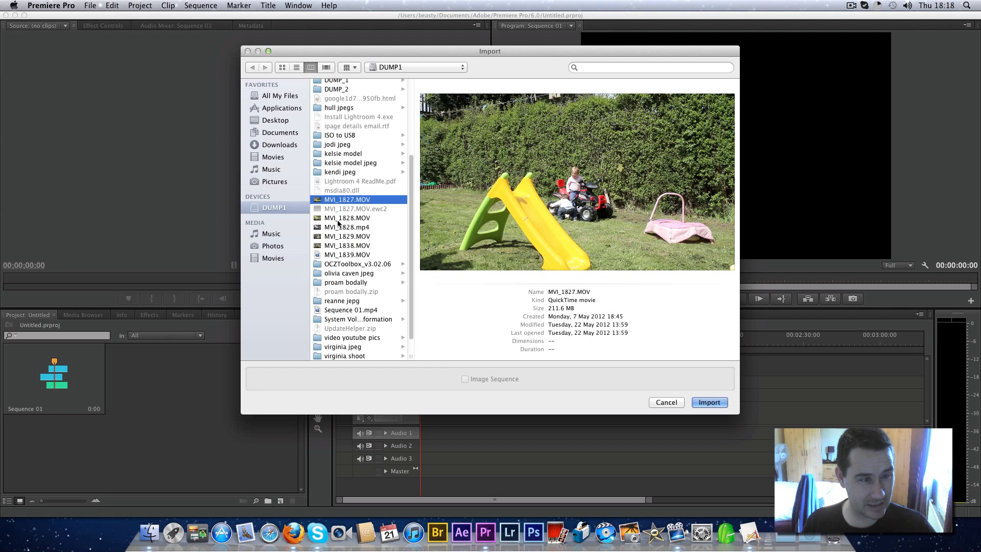
pyautogui.keyDown('super'); pyautogui.click(343, 245); pyautogui.keyUp('super')
pyautogui.keyDown('super'); pyautogui.click(341, 255); pyautogui.keyUp('super')
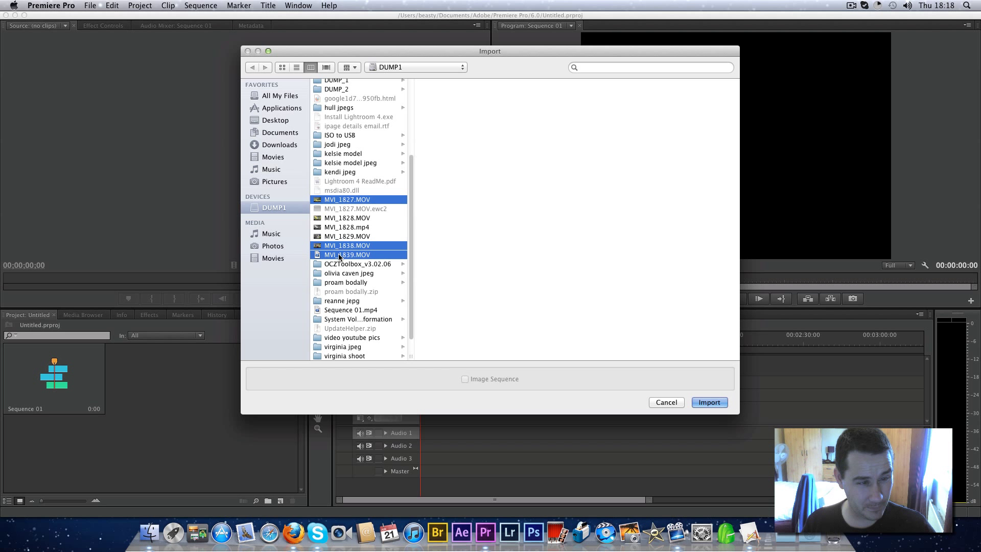
pyautogui.click(709, 402)
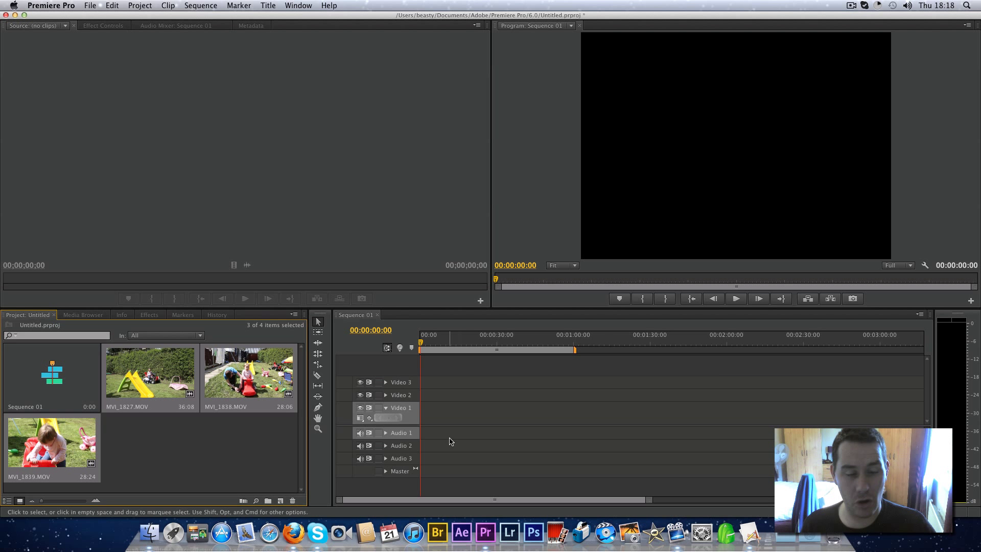
# Stack MVI_1827, MVI_1838 and MVI_1839 on Video 1, 2 and 3 at the sequence start, changing the sequence settings to match the first clip.
pyautogui.click(223, 460)
pyautogui.moveTo(138, 393); pyautogui.dragTo(421, 415)
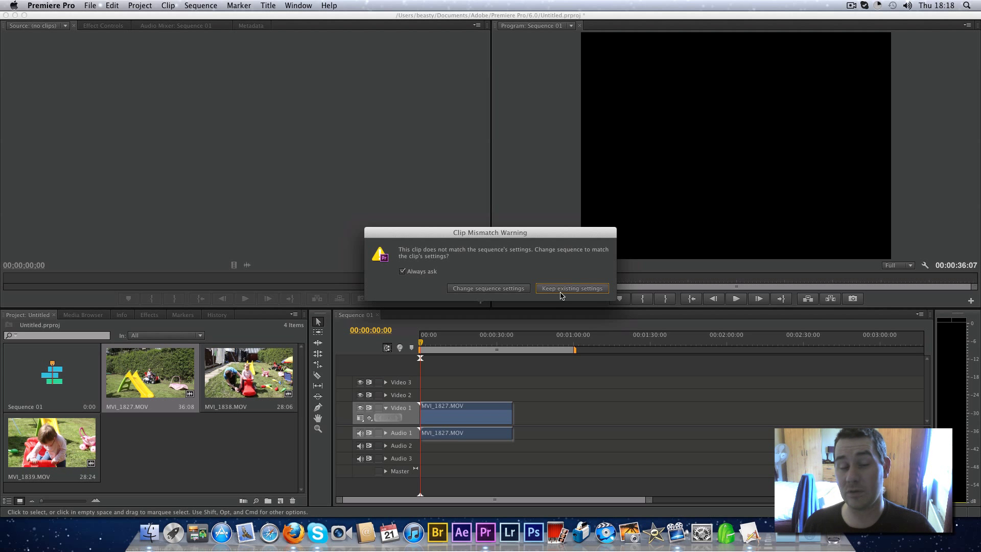
pyautogui.click(499, 292)
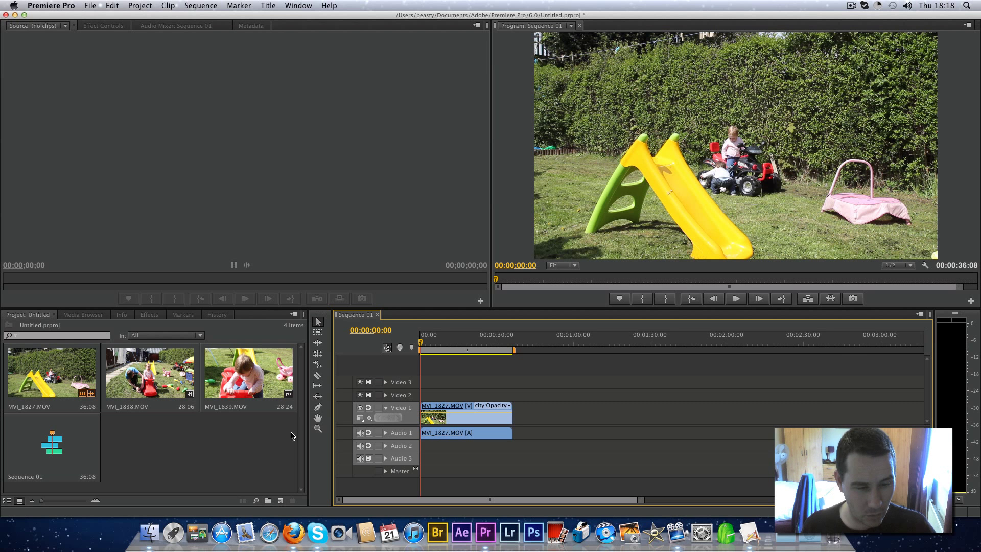
pyautogui.moveTo(140, 377); pyautogui.dragTo(421, 395)
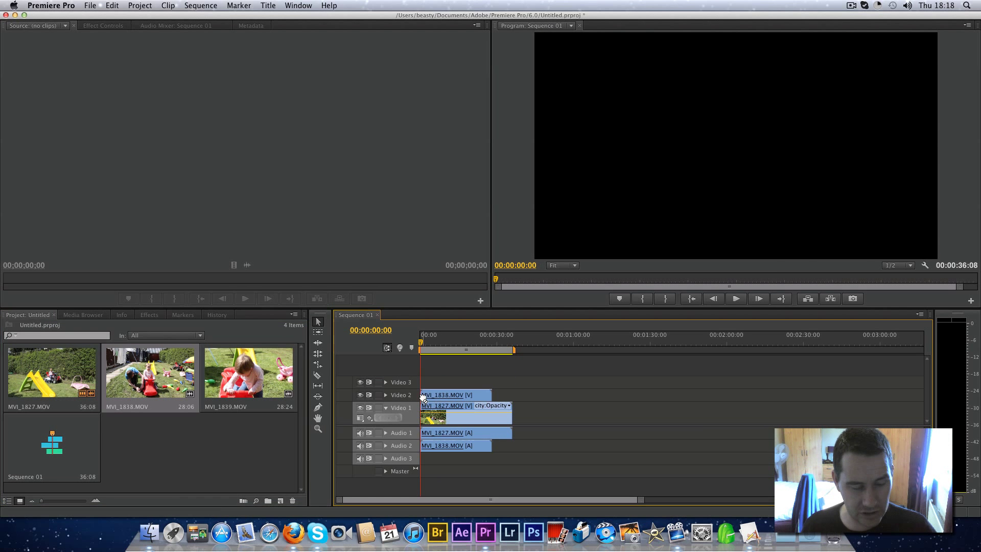
pyautogui.moveTo(262, 396); pyautogui.dragTo(423, 384)
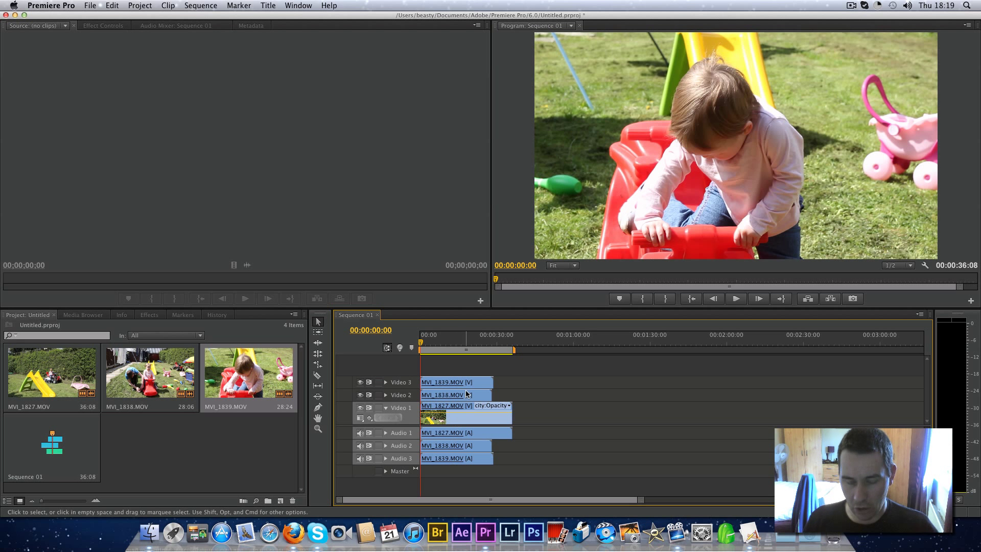
# Create a new sequence from Sequence 01 so that it is nested as a single clip.
pyautogui.click(74, 445)
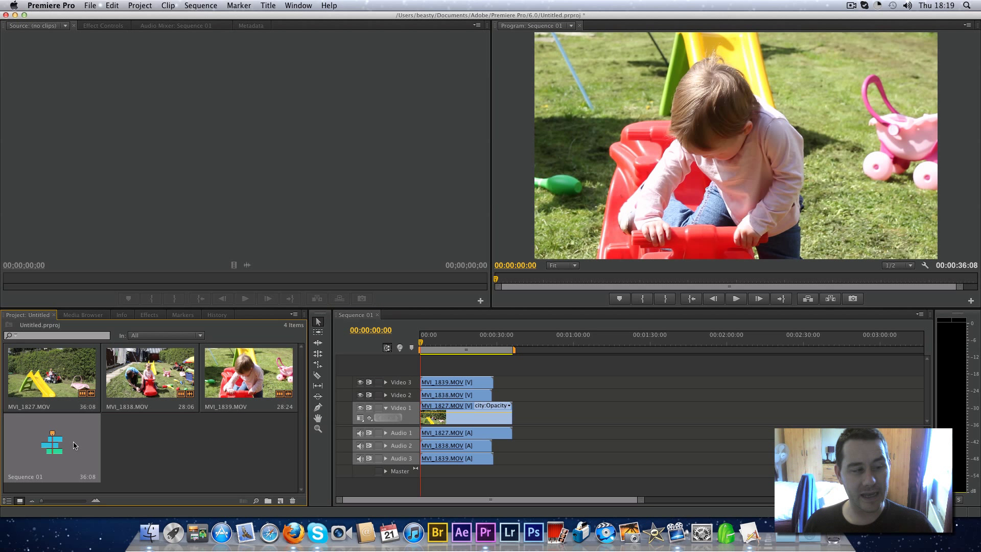
pyautogui.rightClick(74, 445)
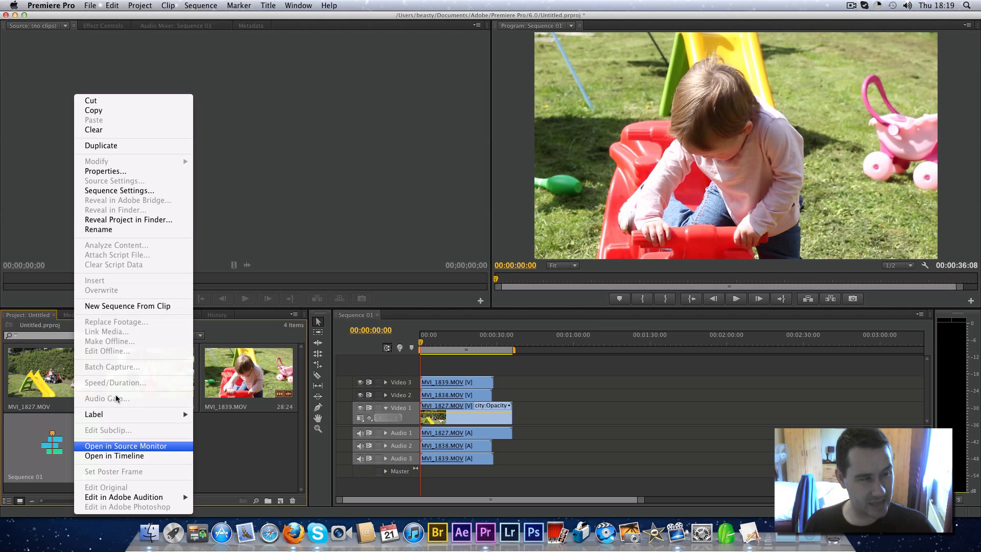
pyautogui.click(134, 305)
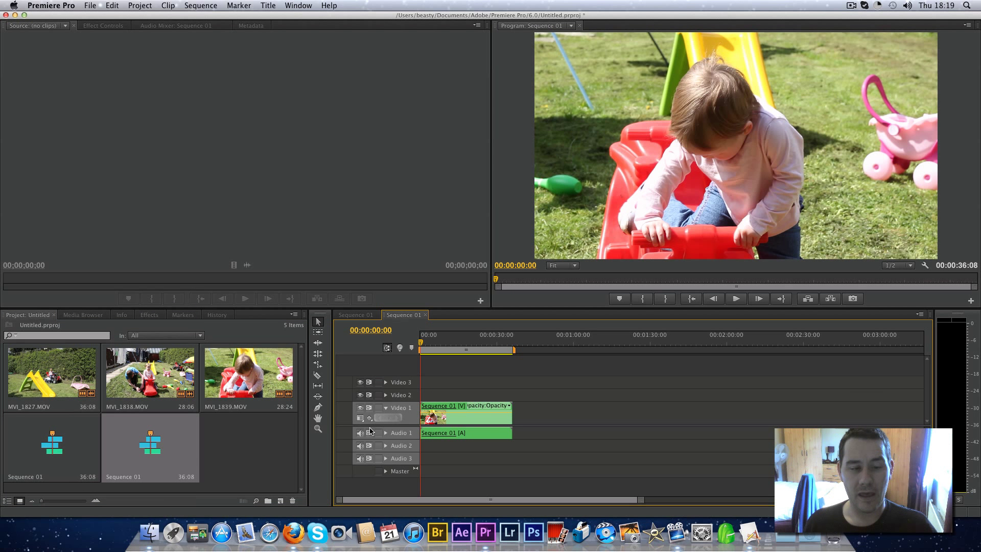
# Enable Multi-Camera on the nested Sequence 01 clip in the new timeline.
pyautogui.rightClick(470, 418)
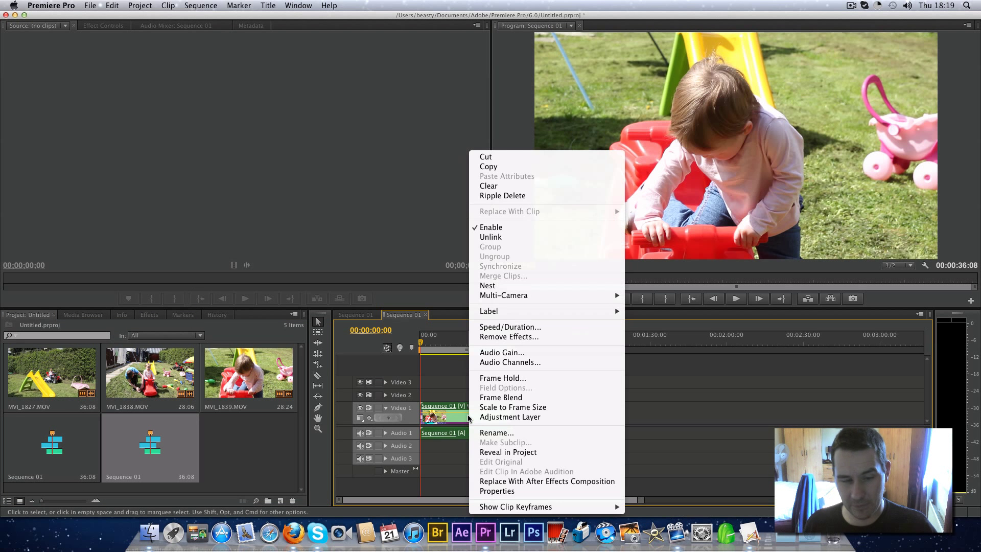
pyautogui.moveTo(554, 295)
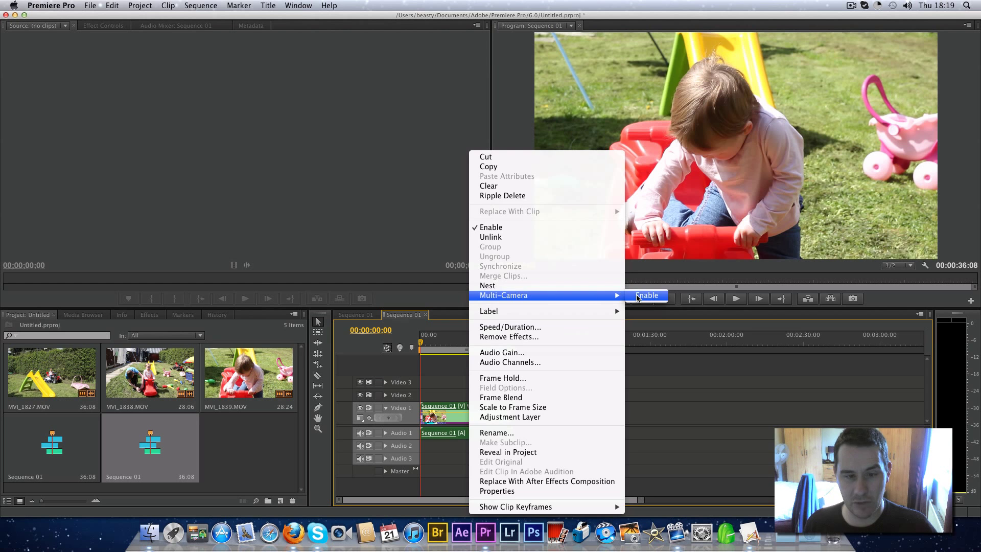
pyautogui.click(637, 295)
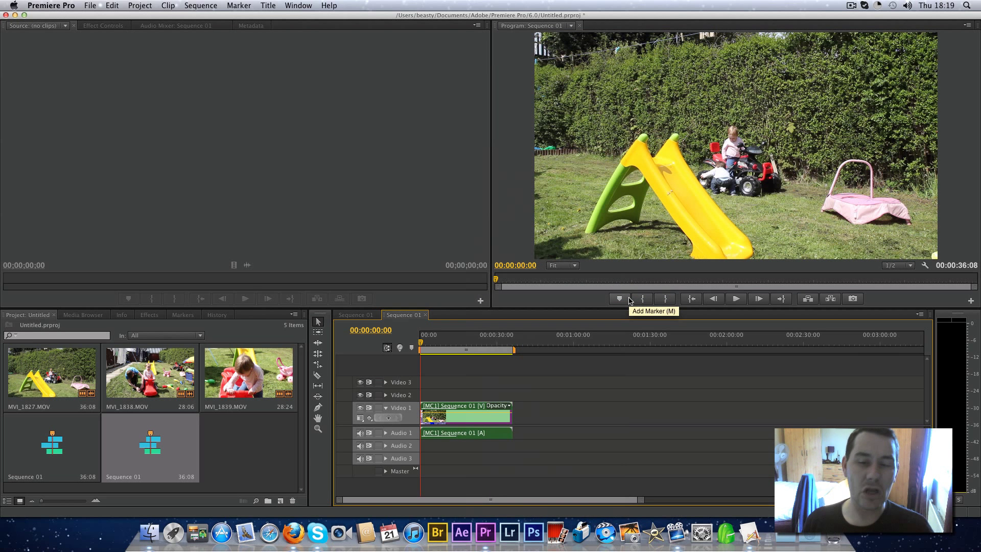
# Open the Multi-Camera Monitor and position it over the source monitor area.
pyautogui.click(301, 6)
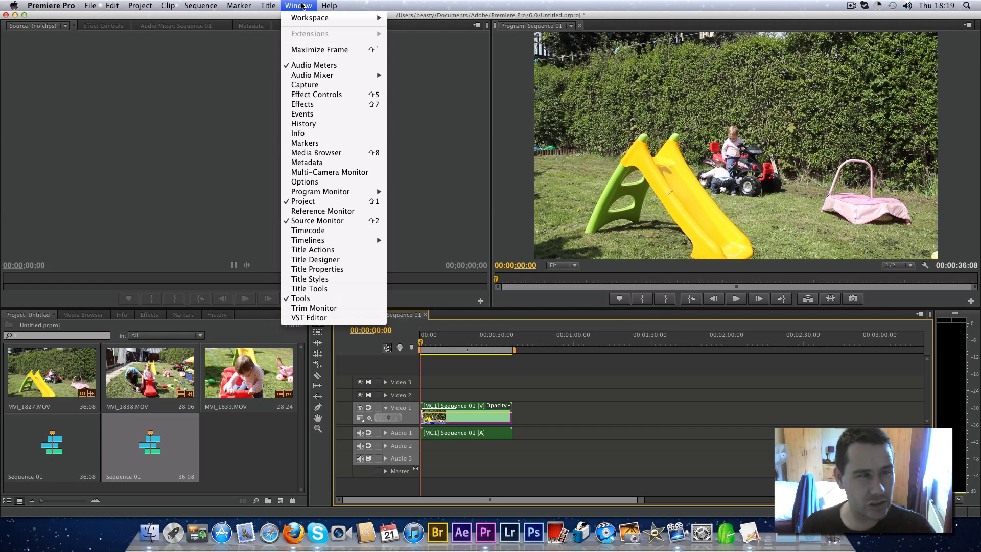
pyautogui.click(348, 174)
pyautogui.moveTo(319, 45); pyautogui.dragTo(344, 26)
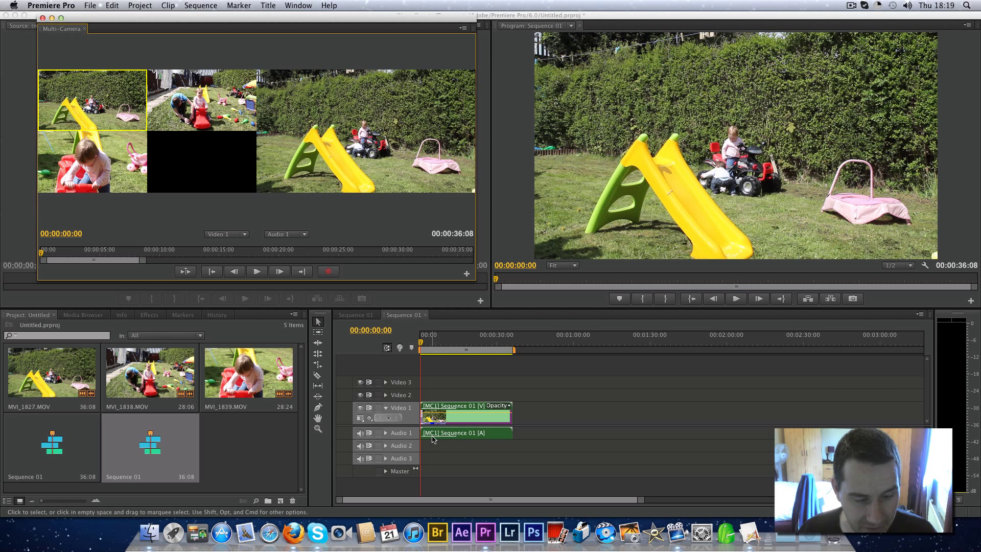
pyautogui.click(462, 29)
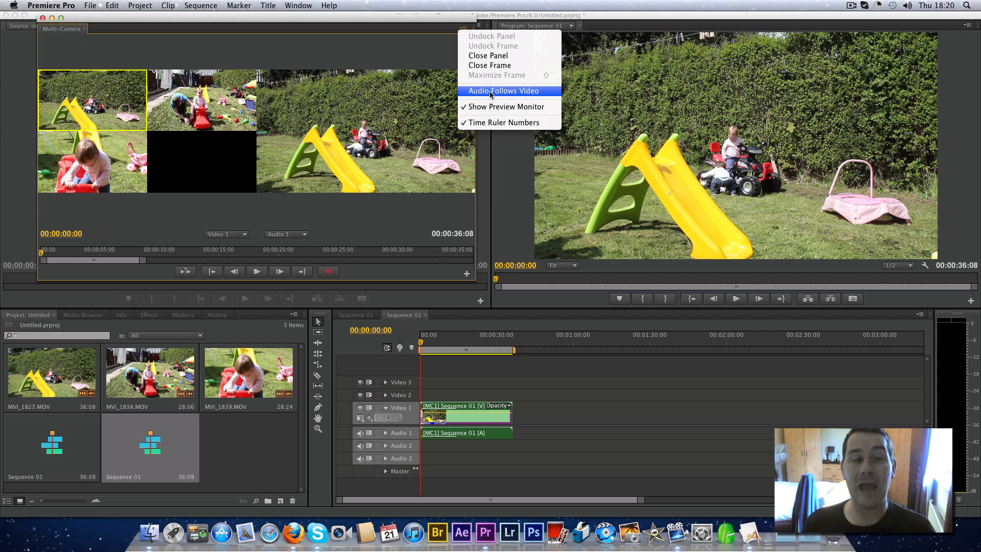
pyautogui.click(609, 410)
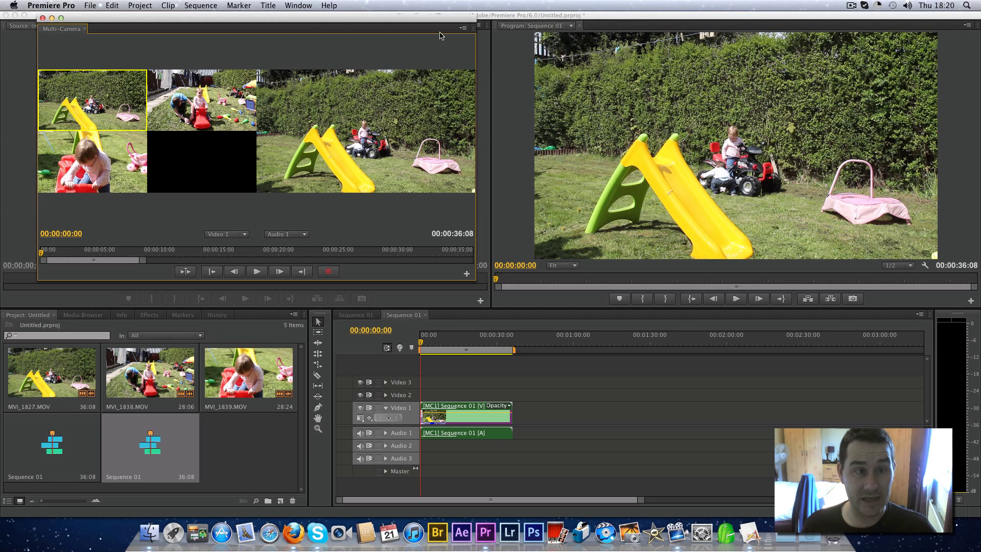
pyautogui.click(463, 28)
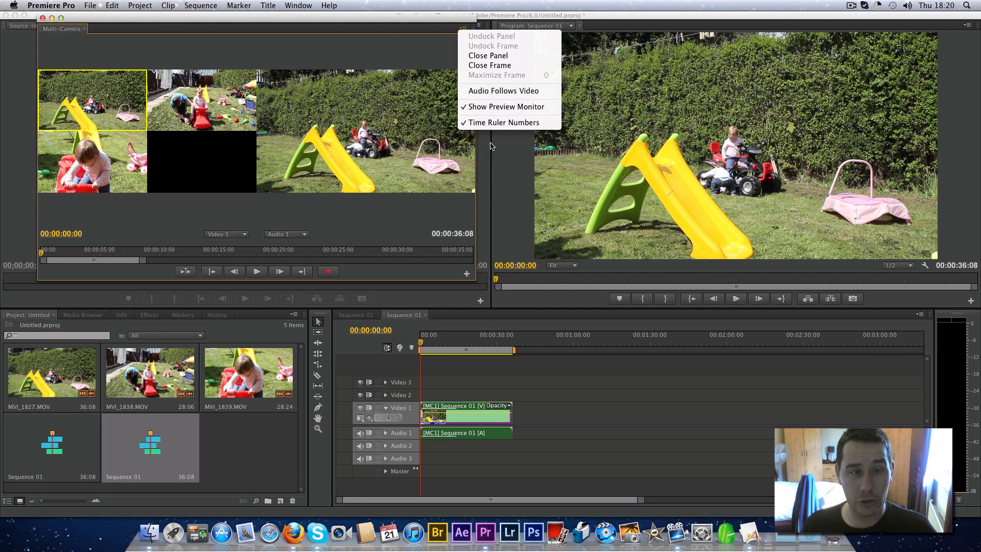
pyautogui.click(434, 219)
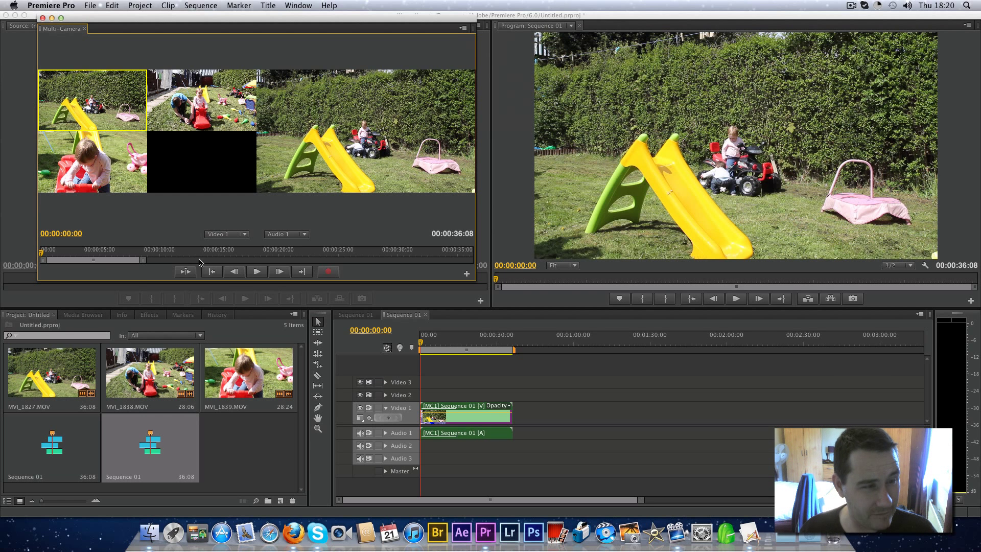
# Play the multi-camera sequence to its end, switching live between angles 2, 3, 2, 1, 3, 2, 3 and 1, and close the Multi-Camera Monitor.
pyautogui.click(257, 274)
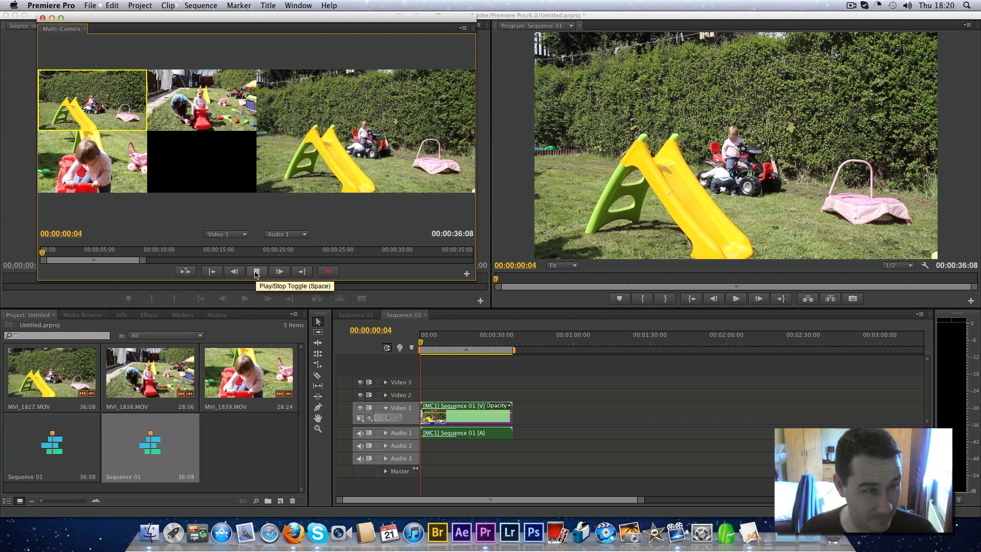
pyautogui.click(202, 110)
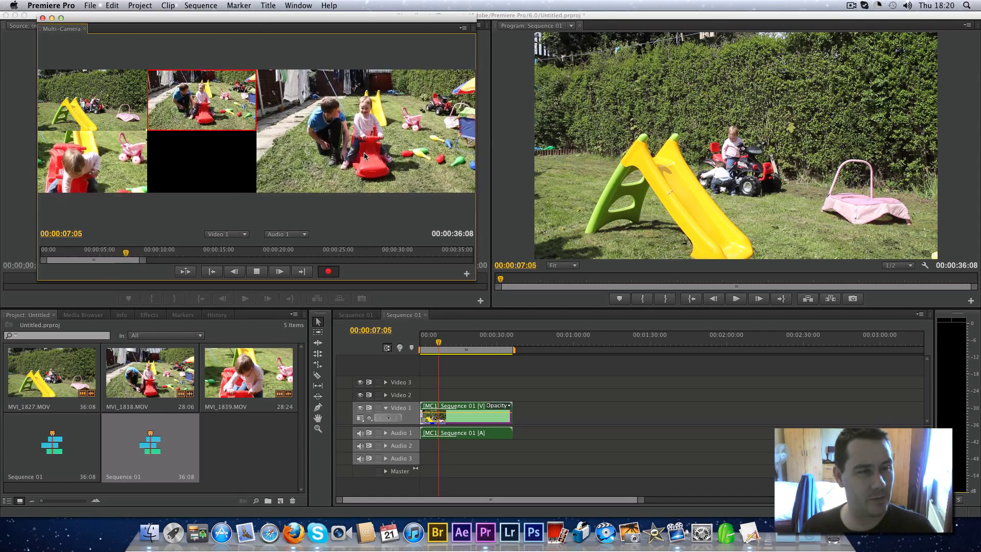
pyautogui.click(98, 163)
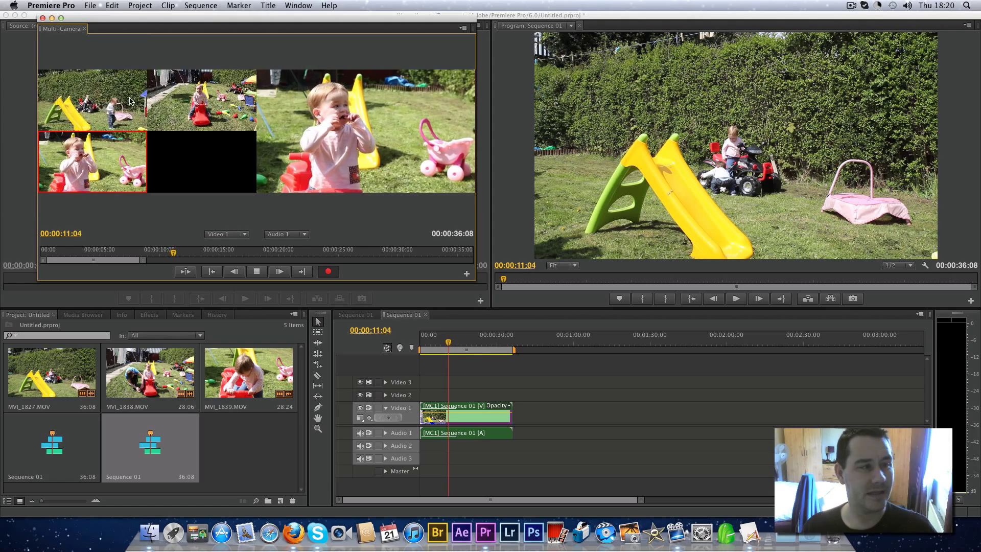
pyautogui.click(192, 101)
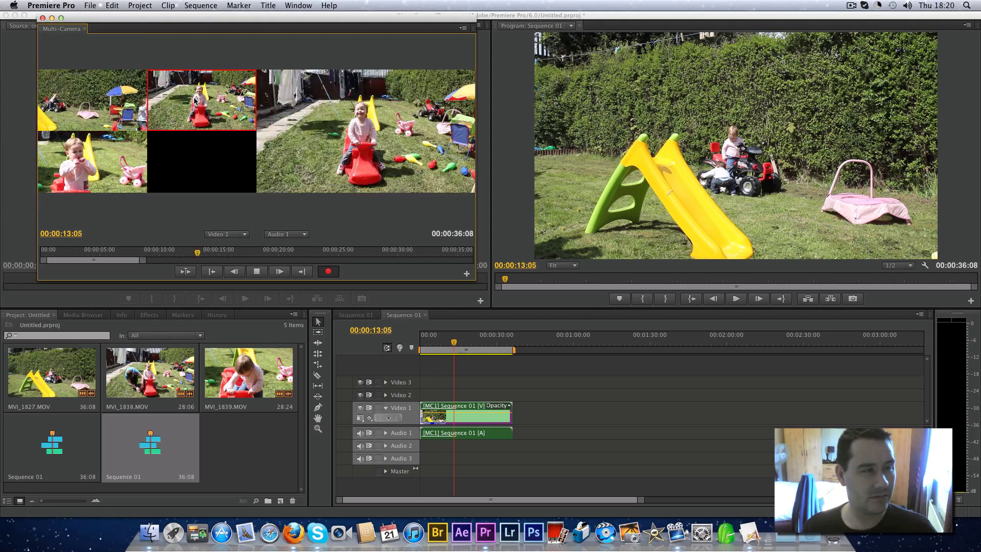
pyautogui.click(82, 105)
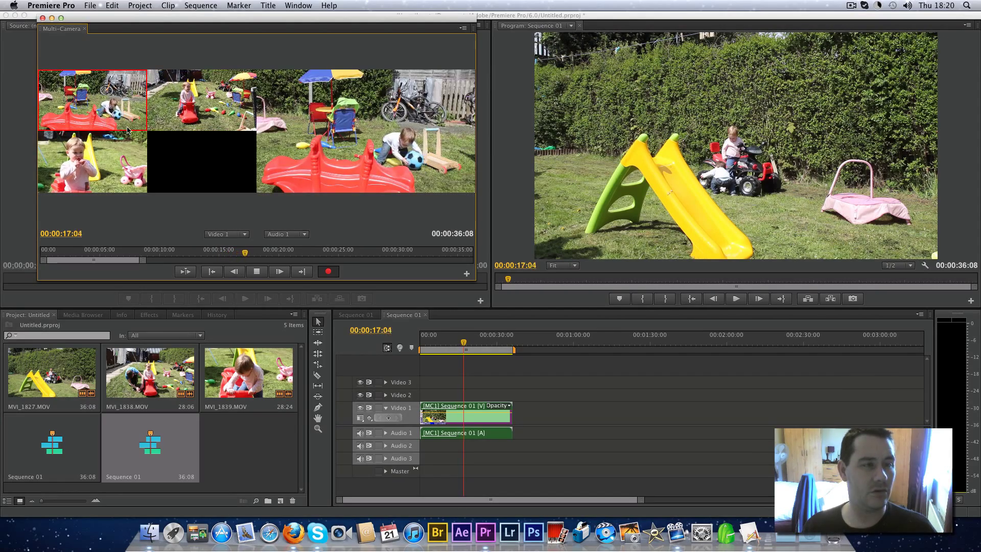
pyautogui.click(105, 167)
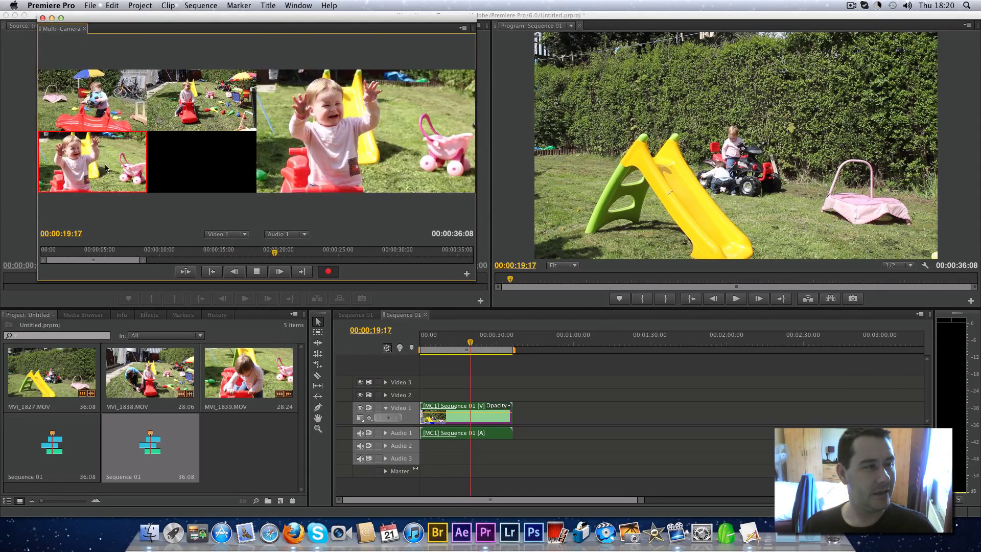
pyautogui.click(186, 114)
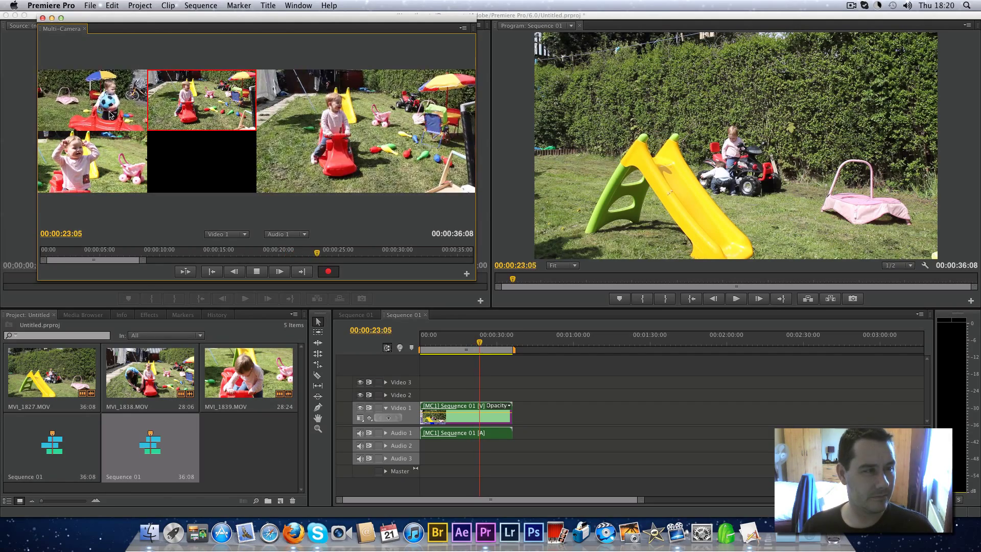
pyautogui.click(102, 181)
pyautogui.click(99, 106)
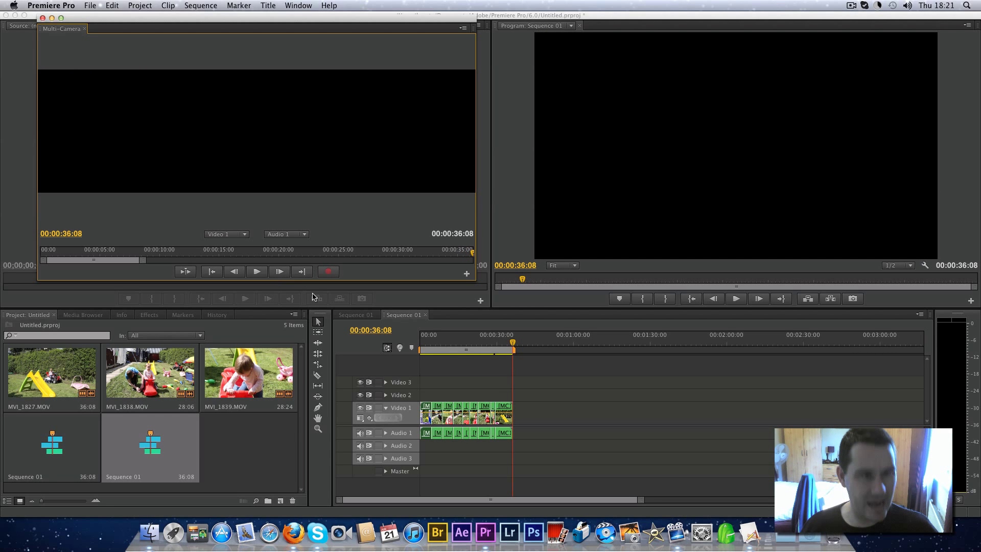
pyautogui.click(43, 18)
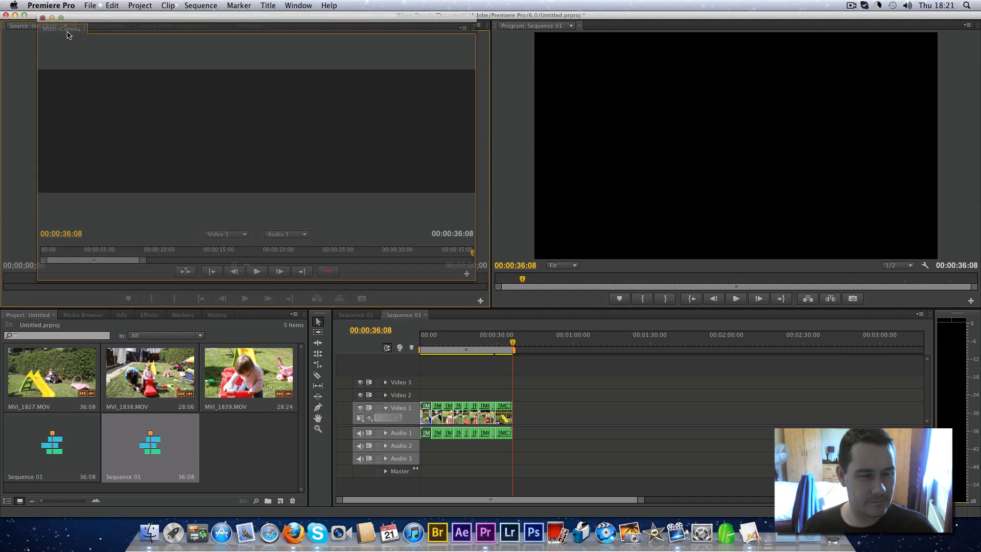
# Play back the edited multi-camera sequence from the start to review the angle cuts.
pyautogui.moveTo(513, 343); pyautogui.dragTo(336, 352)
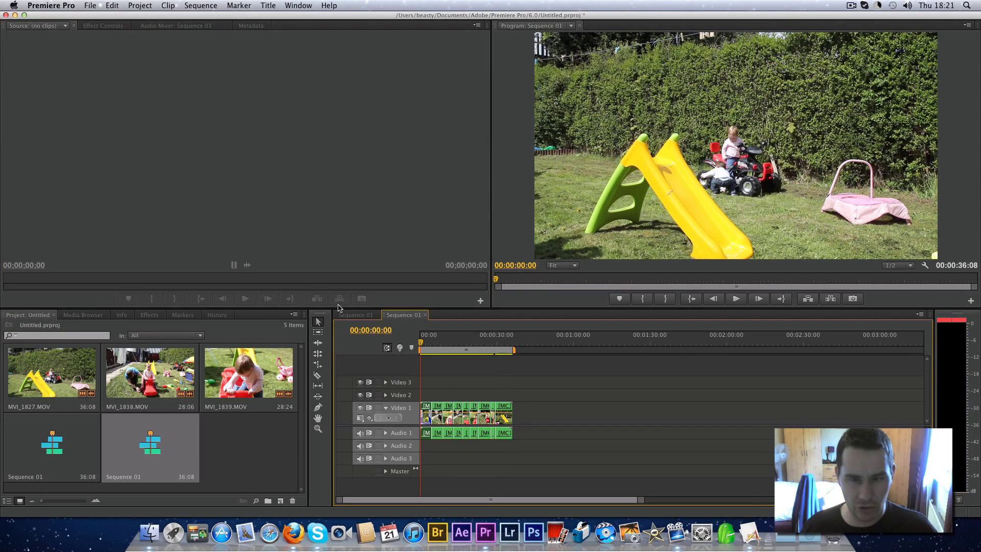
pyautogui.press('space')
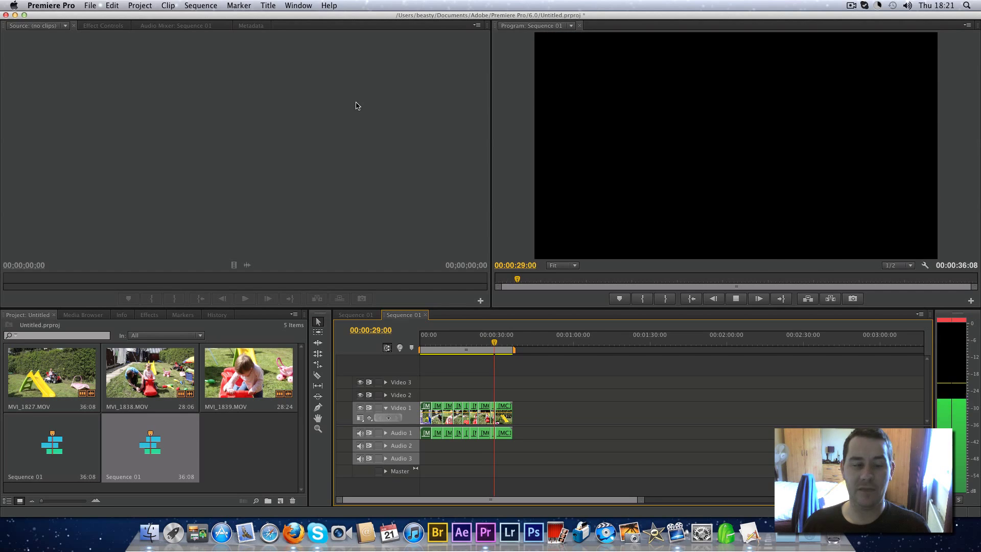
pyautogui.press('space')
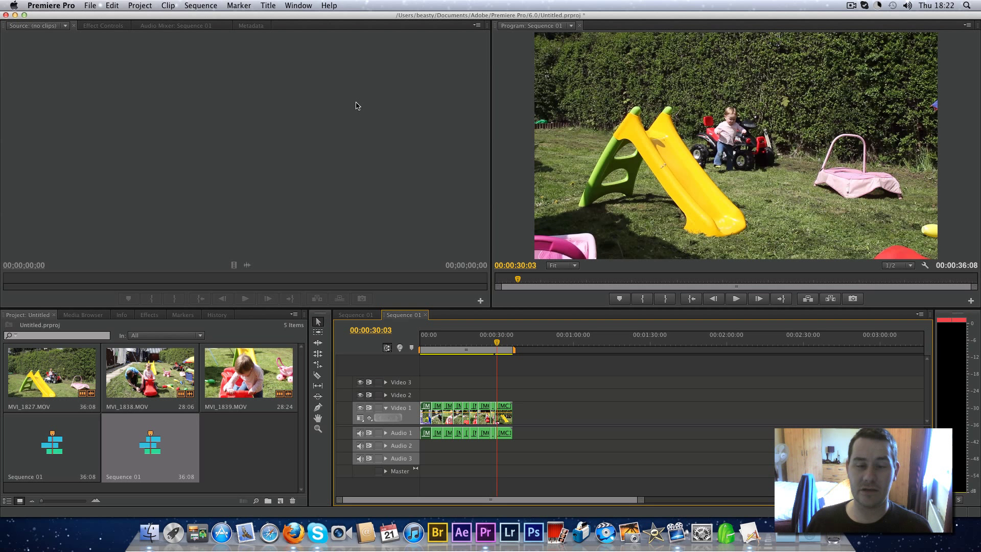
# Quit Premiere Pro and answer its closing prompt.
pyautogui.click(43, 5)
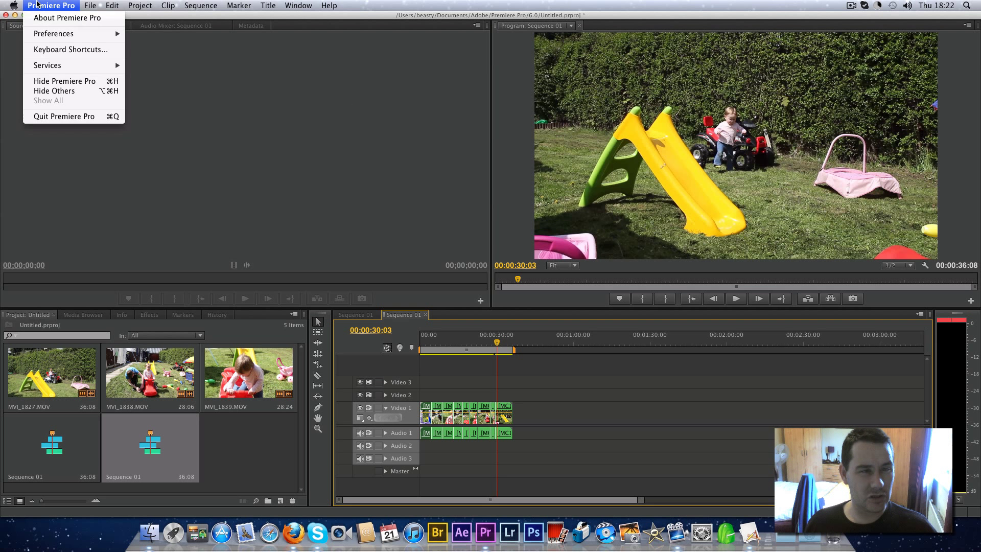
pyautogui.click(47, 119)
pyautogui.click(490, 277)
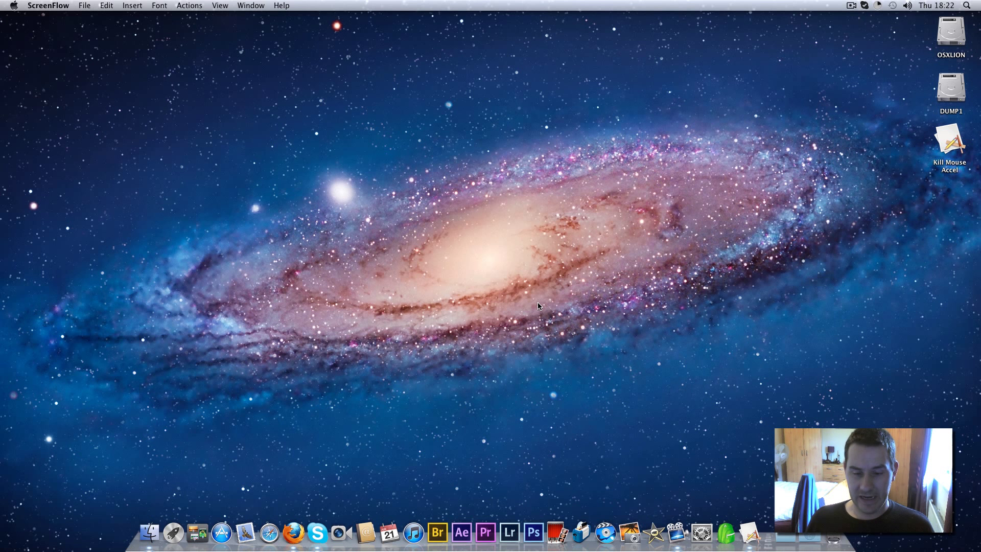
# Check the Mac's system version, processor and memory in its system information, and close the window.
pyautogui.click(15, 5)
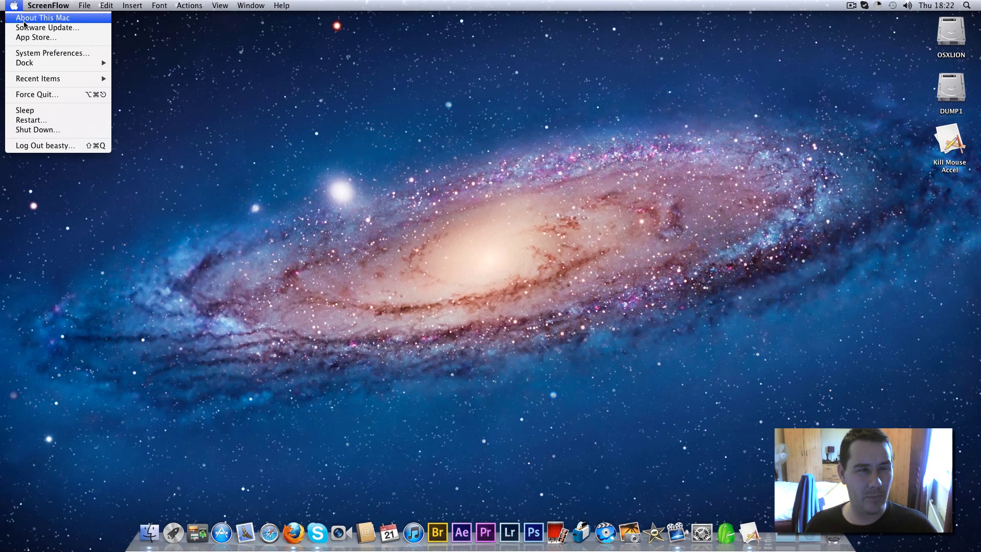
pyautogui.click(24, 18)
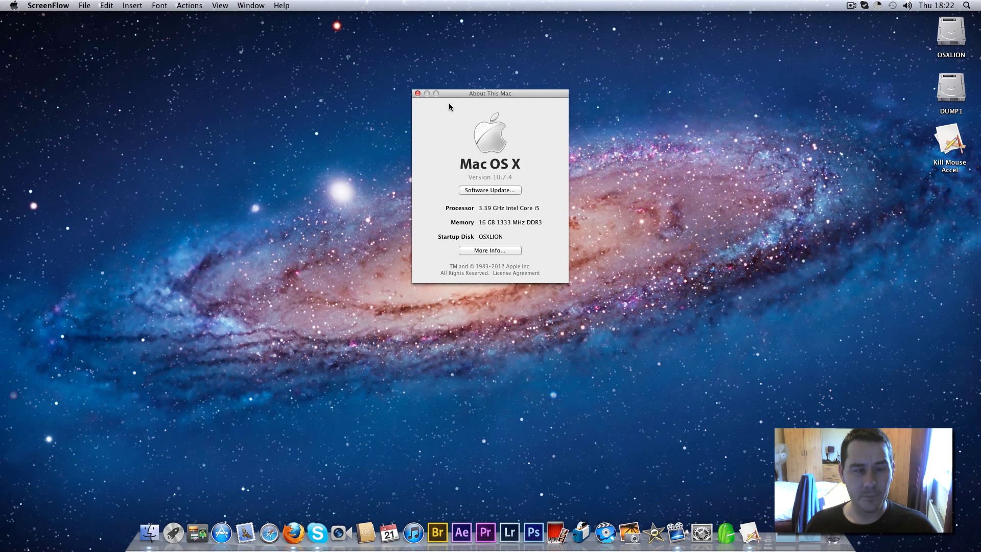
pyautogui.click(418, 94)
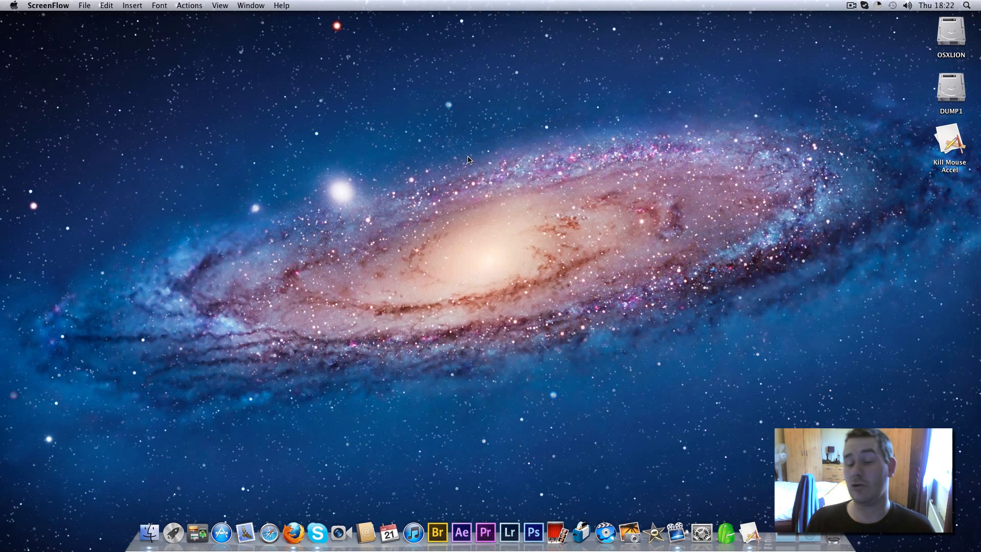